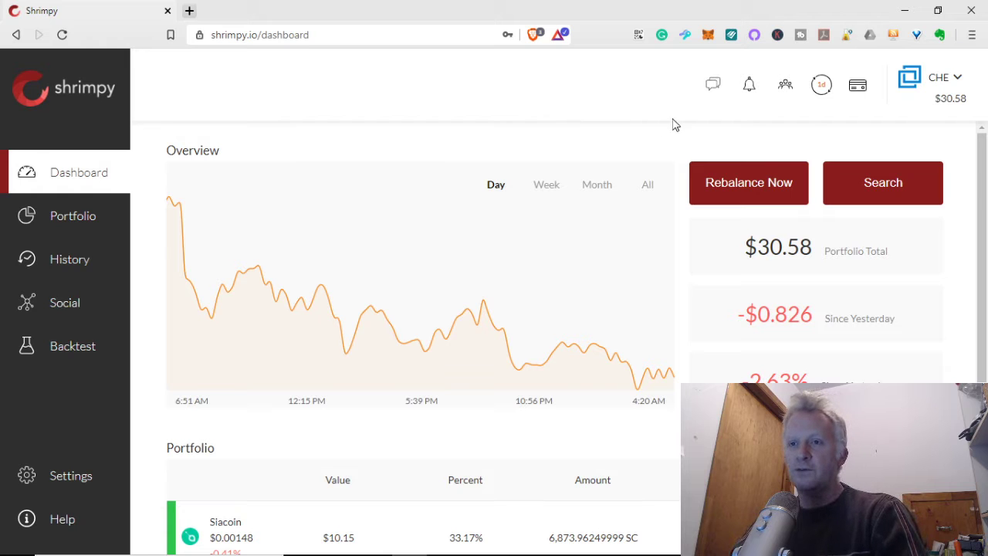
# - List the linked exchange accounts and examine the Bittrex account's overview chart and coin holdings on the dashboard
pyautogui.click(961, 84)
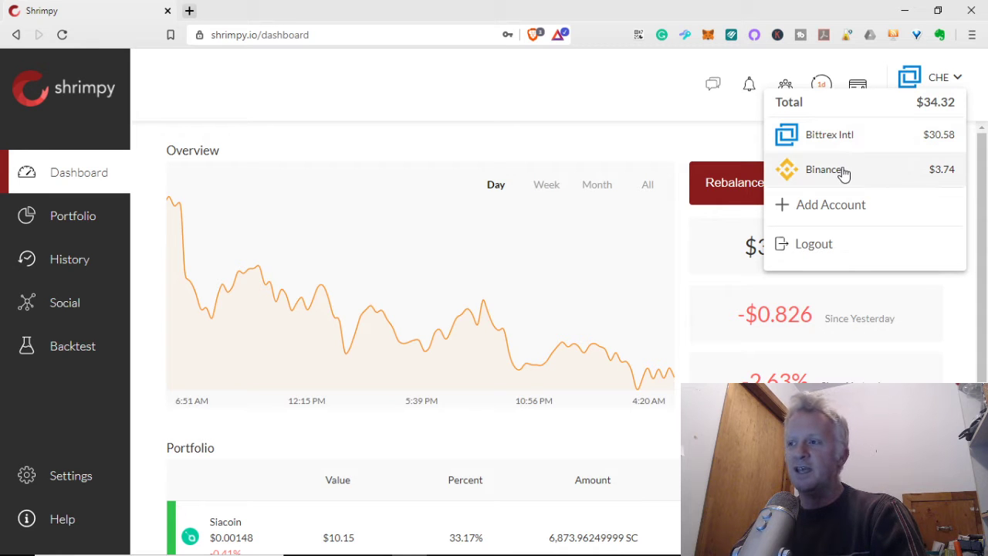
pyautogui.click(559, 146)
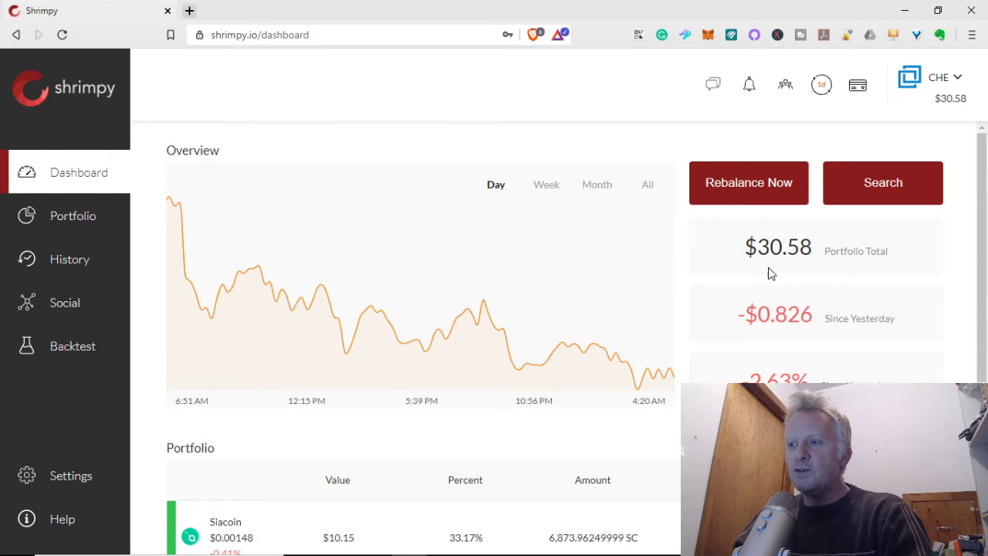
pyautogui.scroll(-3, 644, 311)
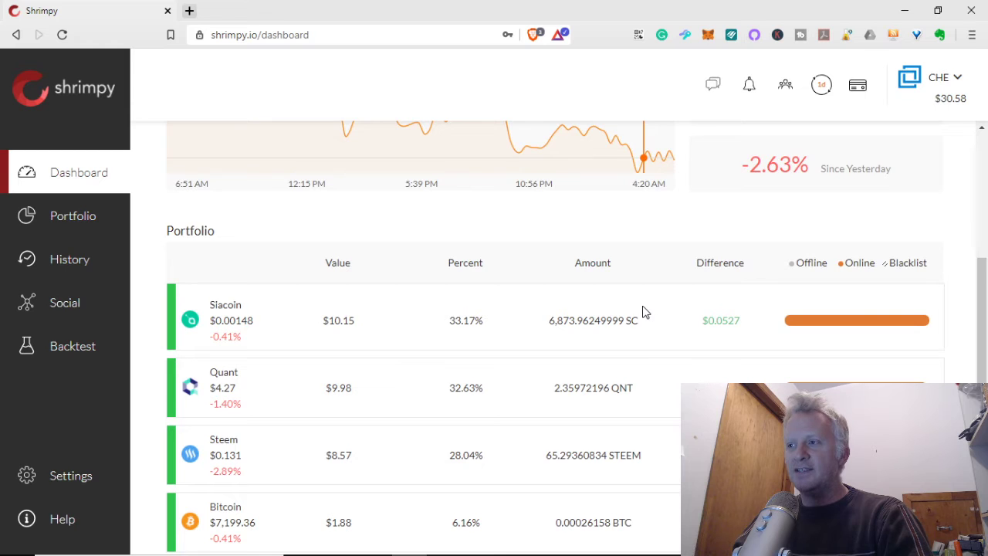
pyautogui.scroll(-1, 644, 311)
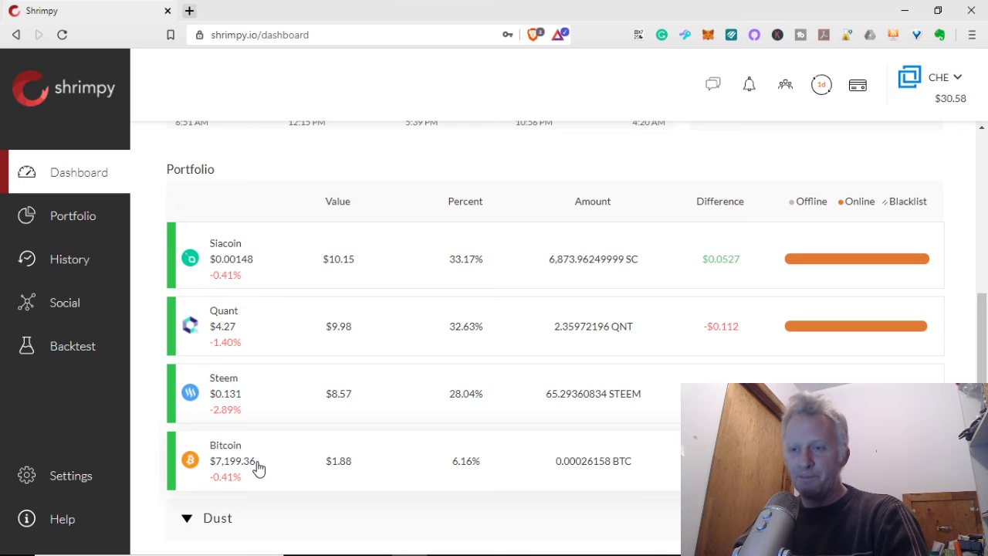
pyautogui.scroll(1, 258, 468)
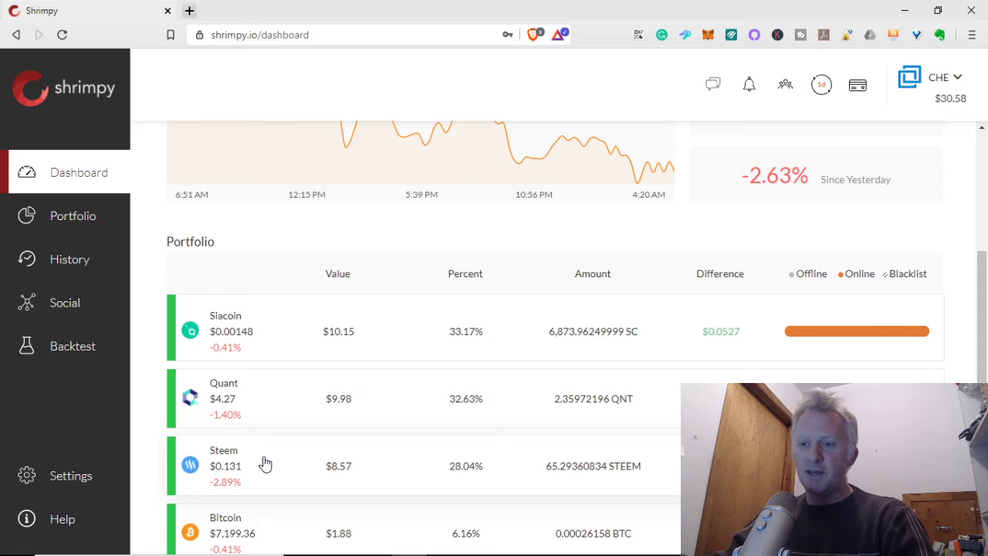
pyautogui.scroll(-1, 292, 462)
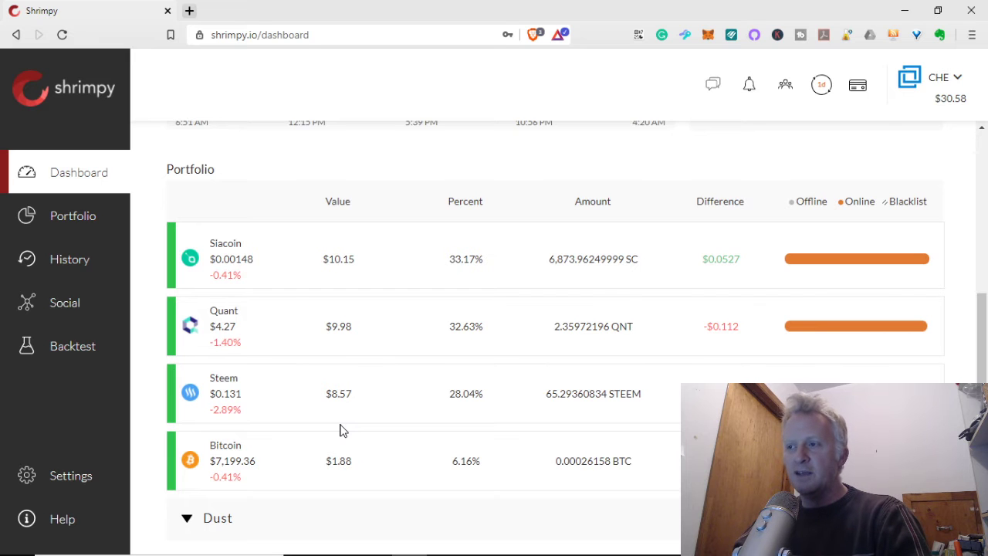
pyautogui.scroll(4, 342, 430)
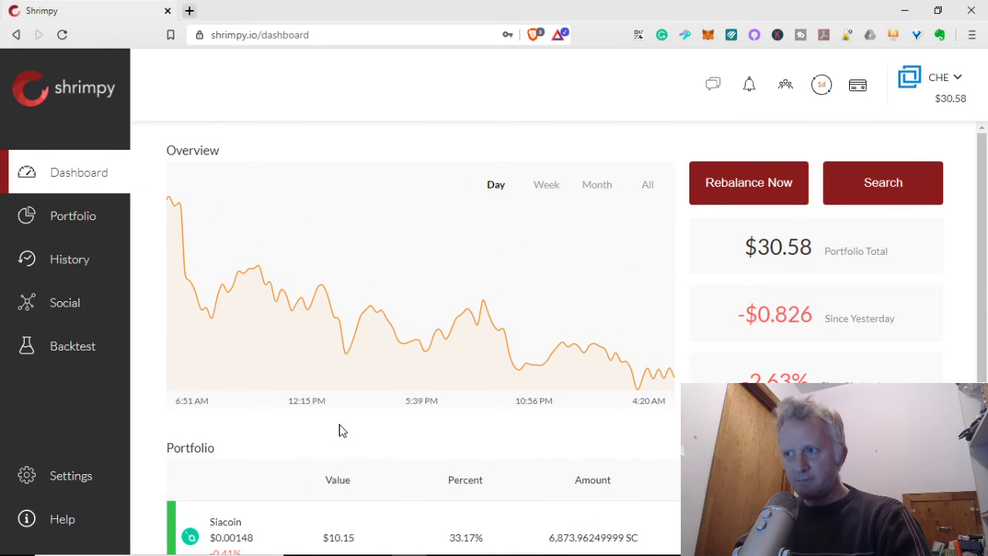
pyautogui.scroll(-2, 472, 370)
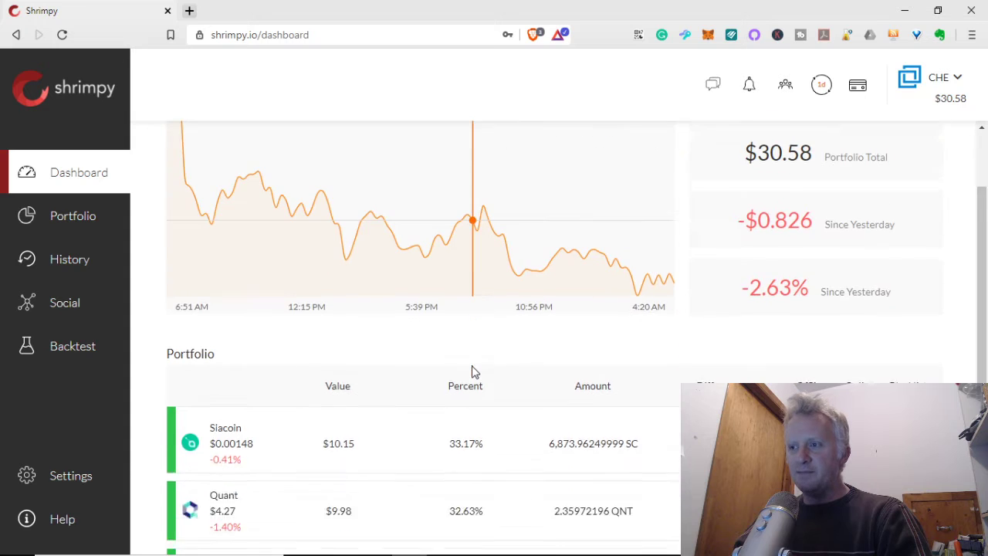
pyautogui.scroll(3, 472, 373)
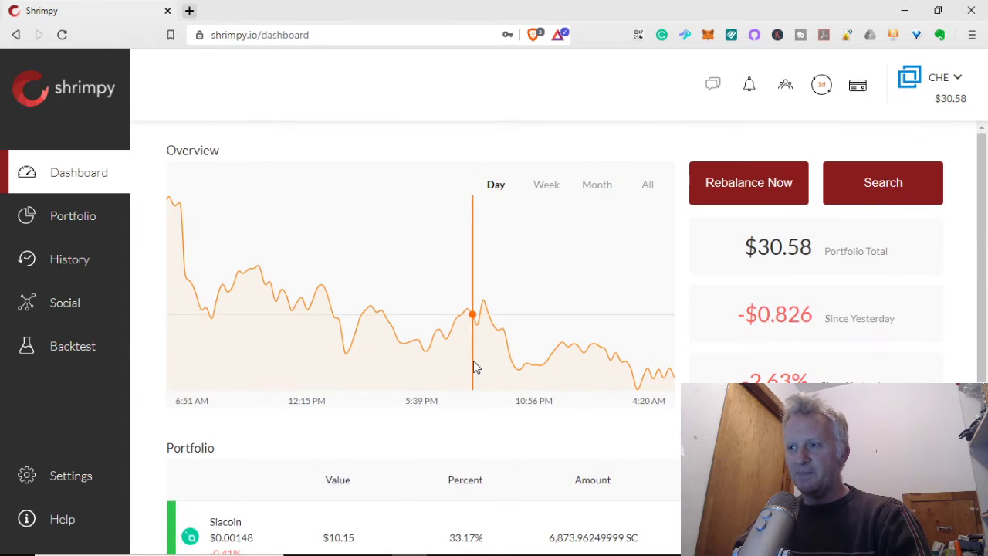
pyautogui.scroll(-3, 467, 378)
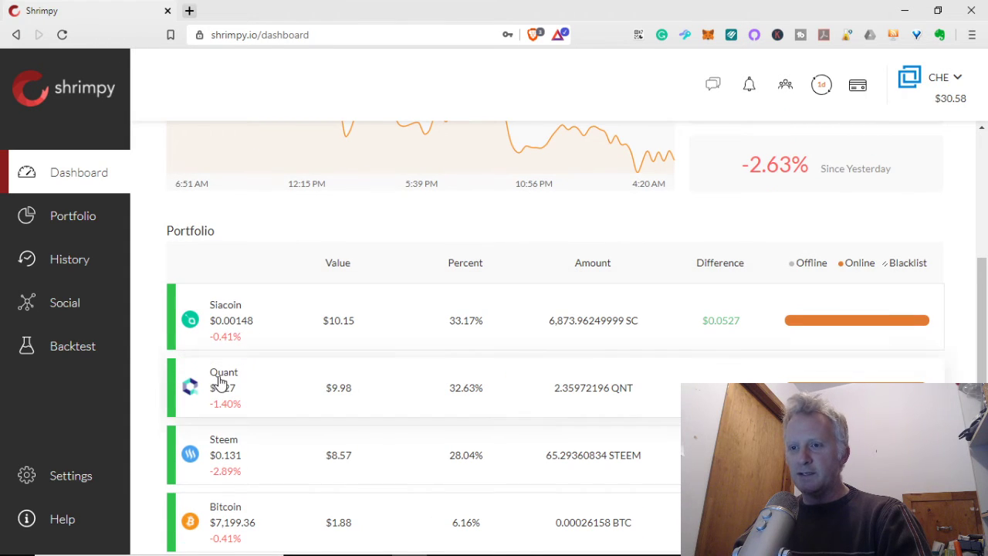
pyautogui.scroll(3, 285, 448)
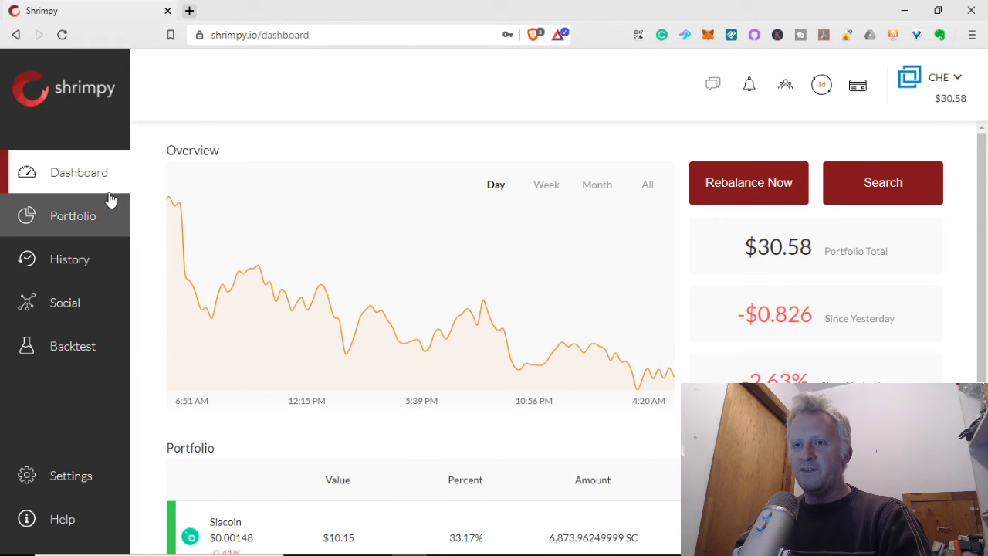
# - Preview the proposed rebalance trades without confirming them, and browse the asset search list with its prices
pyautogui.click(747, 191)
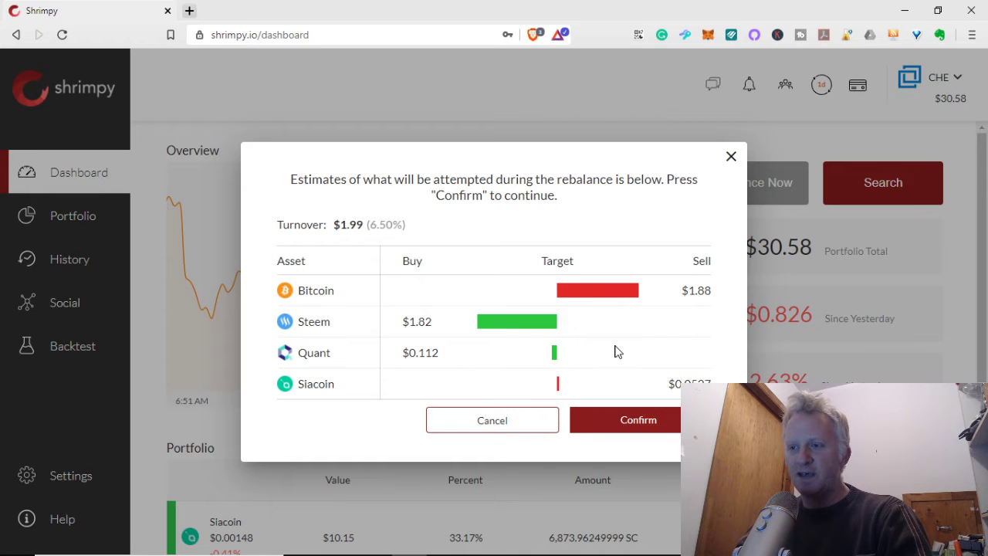
pyautogui.click(732, 157)
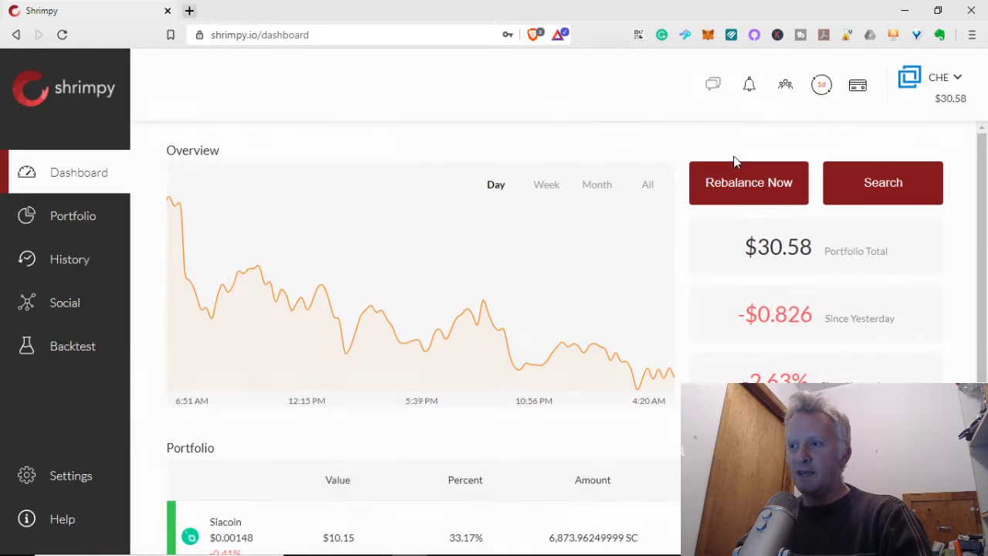
pyautogui.click(881, 188)
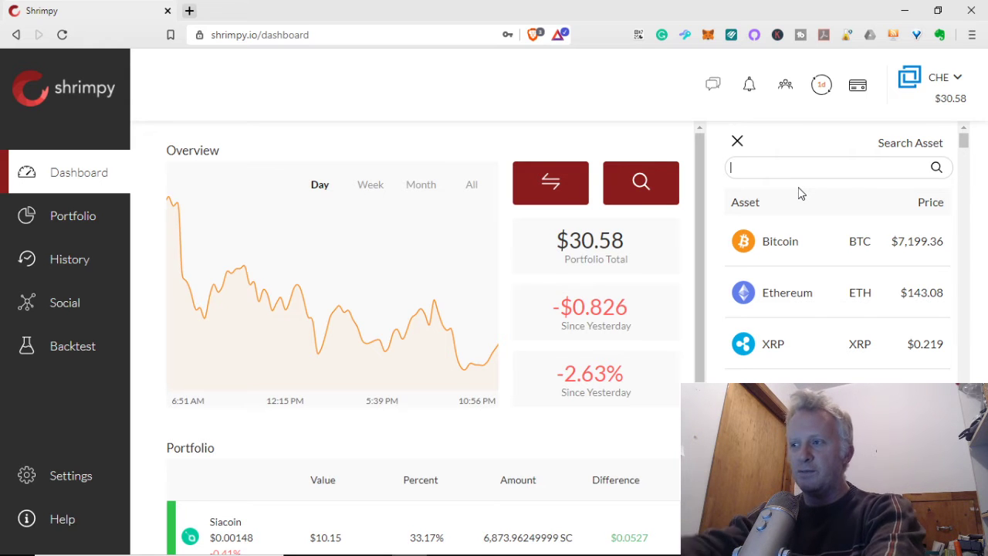
pyautogui.scroll(-2, 800, 194)
pyautogui.scroll(2, 801, 194)
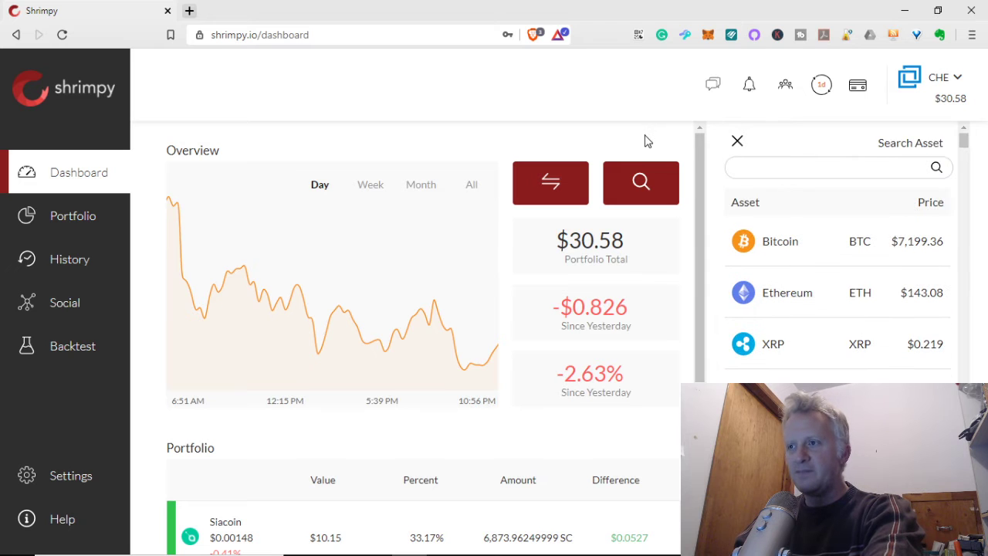
pyautogui.click(737, 144)
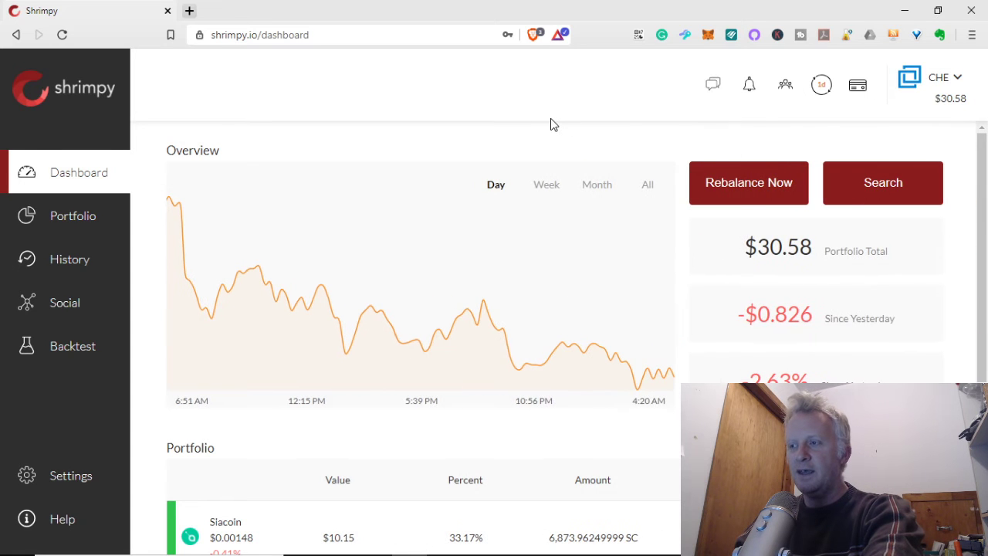
# - Switch to the Binance account and examine its overview chart and the full list of coin holdings
pyautogui.scroll(-3, 547, 135)
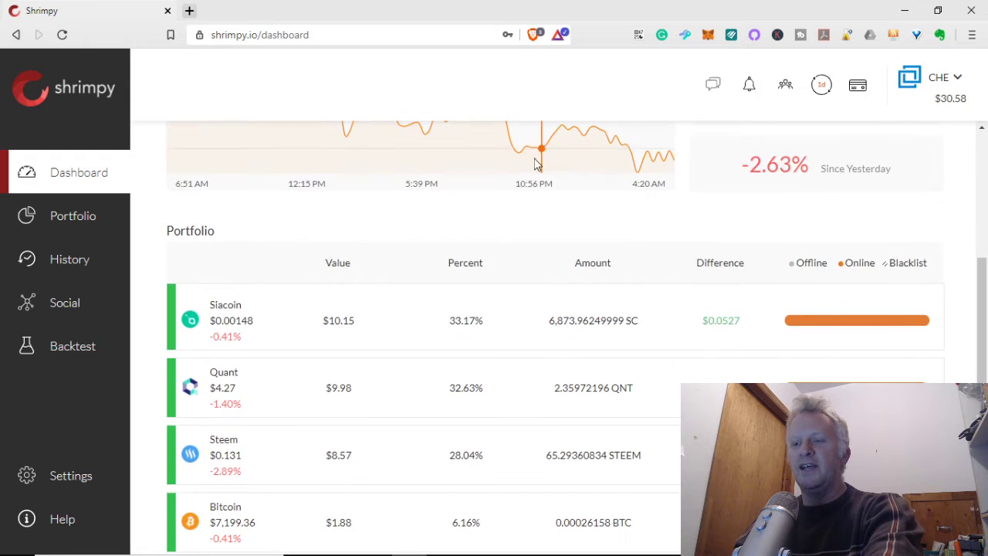
pyautogui.scroll(1, 523, 182)
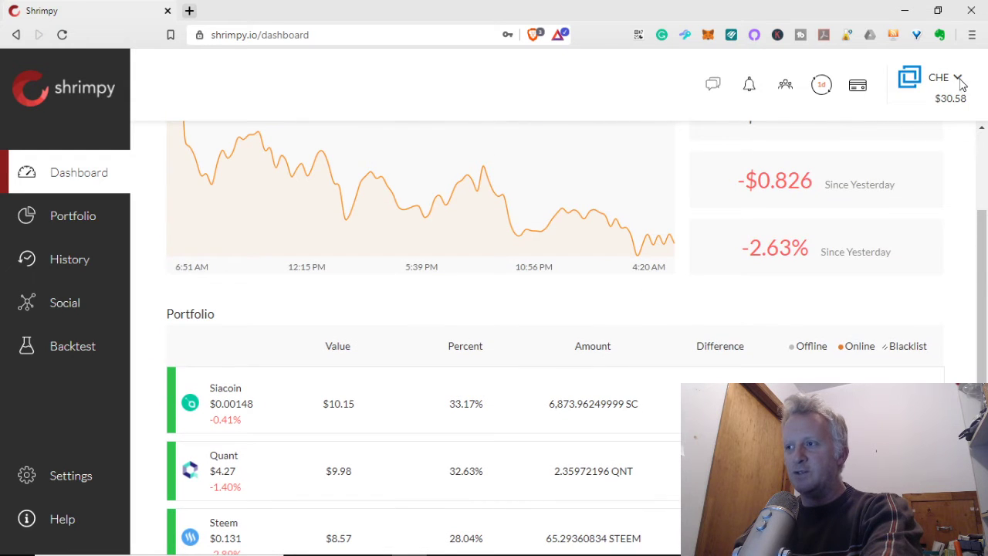
pyautogui.click(957, 78)
pyautogui.click(828, 175)
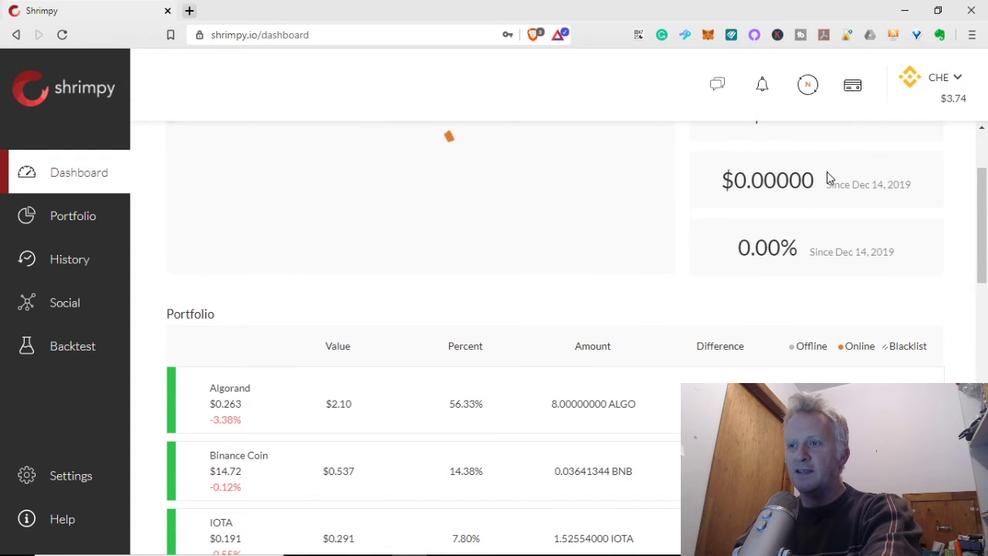
pyautogui.scroll(2, 716, 233)
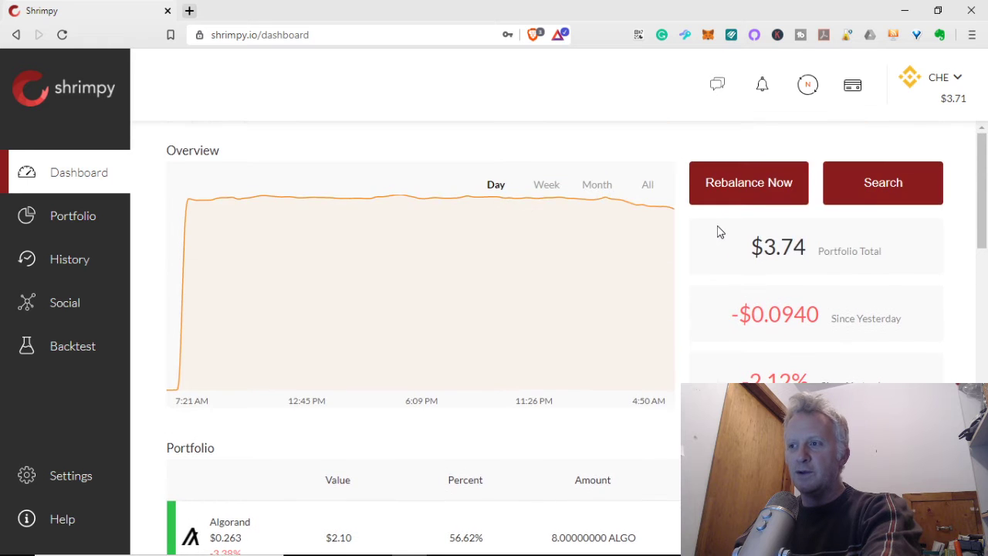
pyautogui.scroll(-3, 716, 233)
pyautogui.scroll(-3, 717, 233)
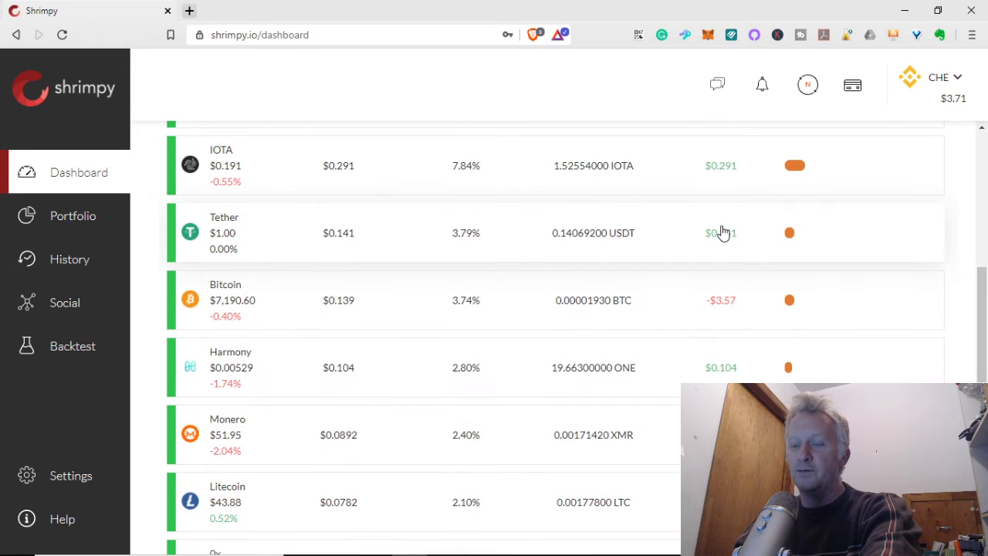
pyautogui.scroll(-3, 722, 252)
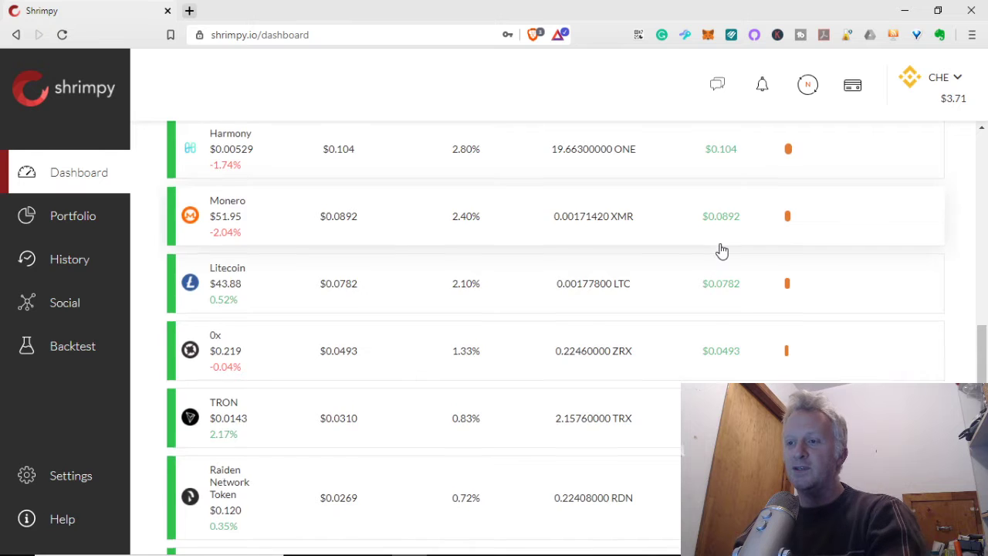
pyautogui.scroll(3, 722, 252)
pyautogui.scroll(5, 722, 251)
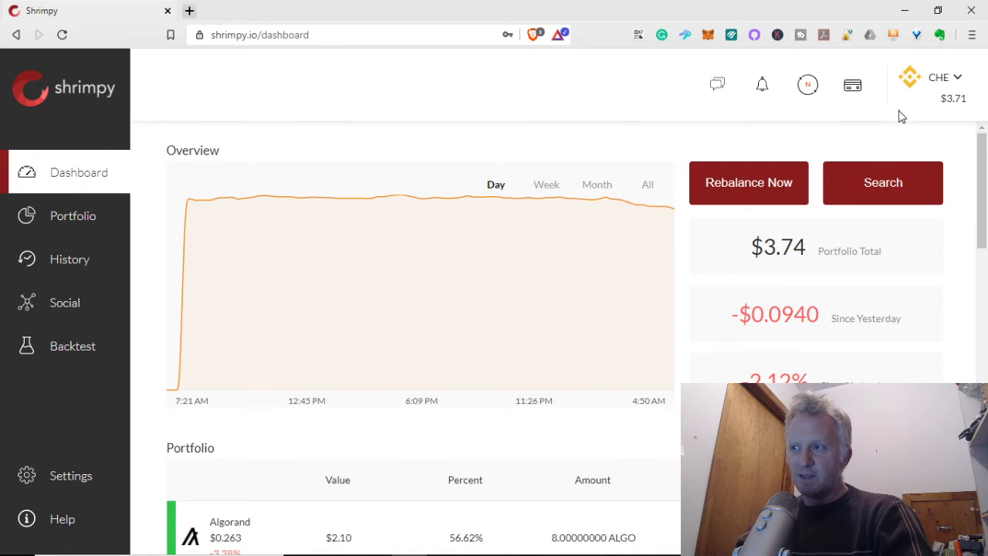
# - Return to the Bittrex Intl account and open its "3 ASSETS BITTREX INTERNATIONAL" portfolio
pyautogui.click(958, 81)
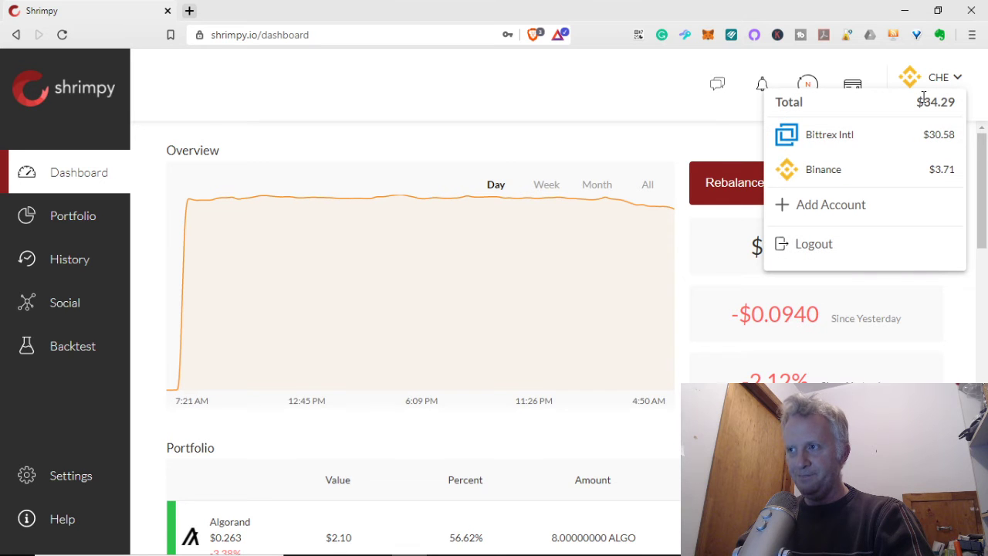
pyautogui.click(863, 135)
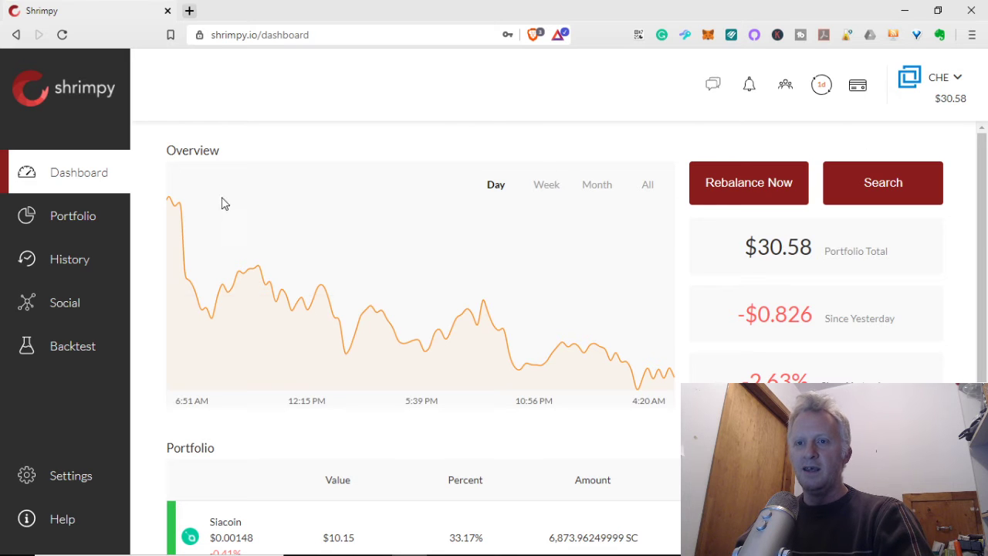
pyautogui.click(86, 224)
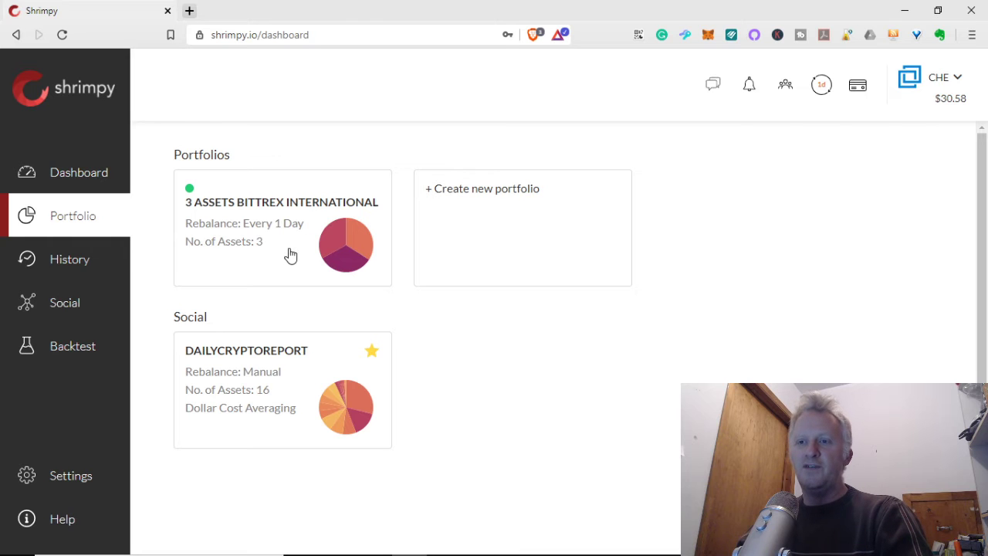
pyautogui.click(238, 225)
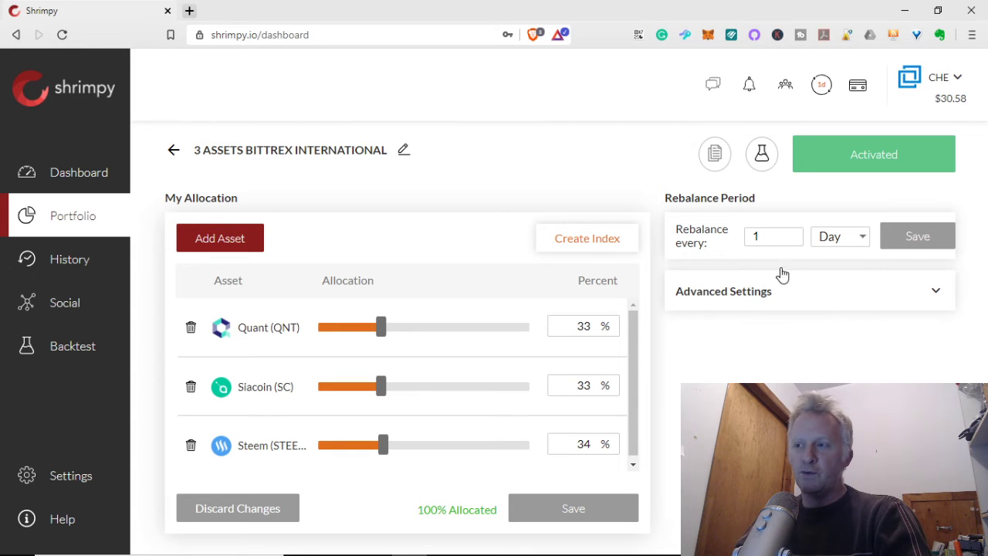
# - Try the Never option for the portfolio's rebalance period, and set the period back to every 1 day
pyautogui.click(861, 246)
pyautogui.click(848, 172)
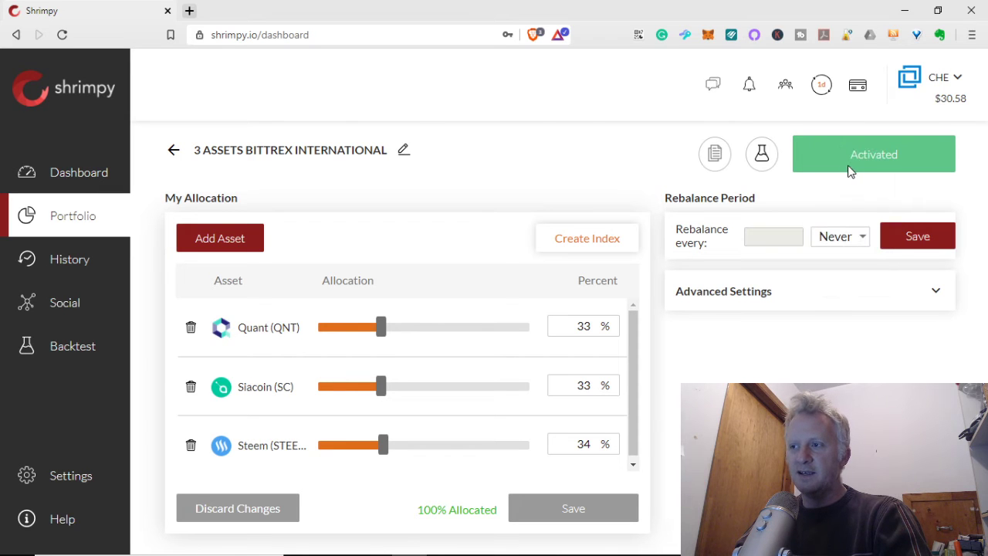
pyautogui.click(860, 242)
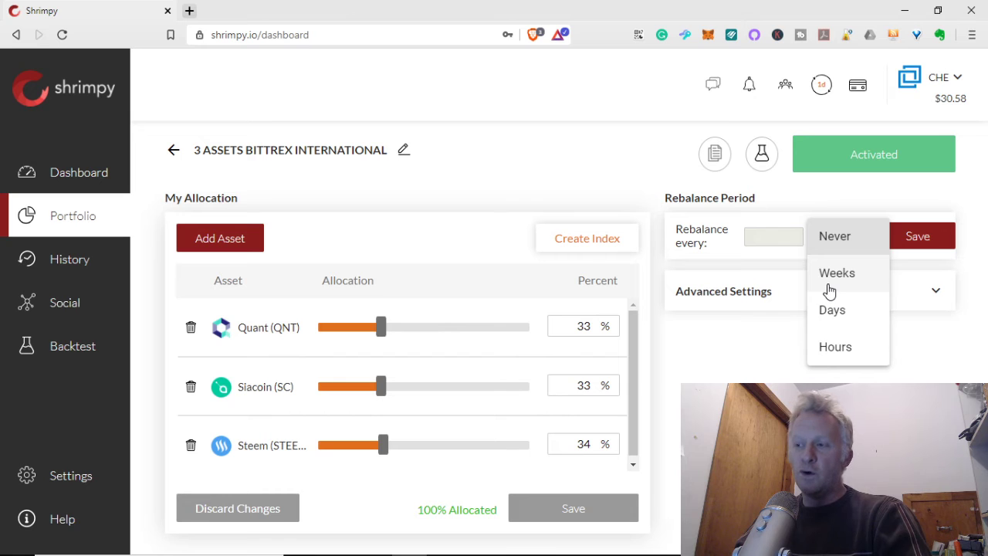
pyautogui.click(785, 357)
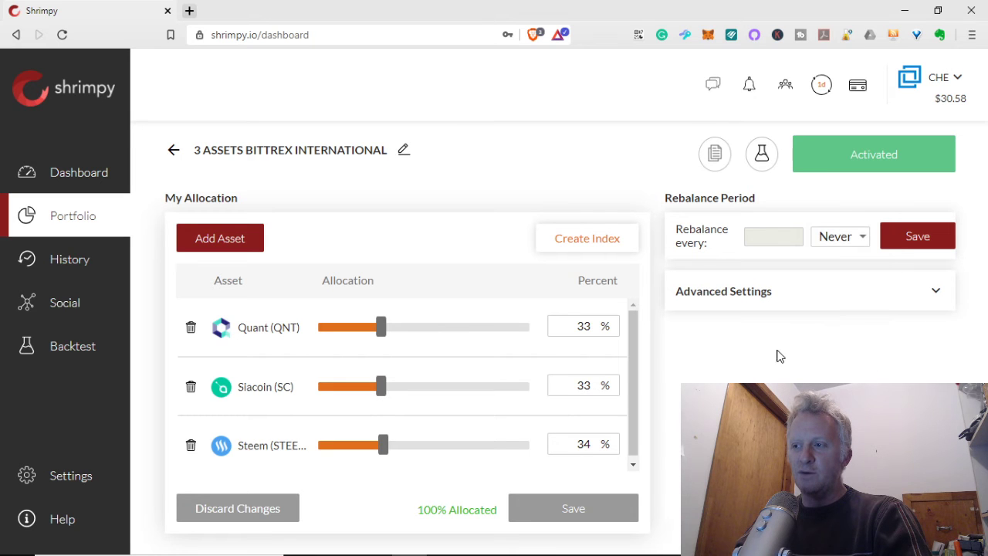
pyautogui.click(841, 245)
pyautogui.click(831, 307)
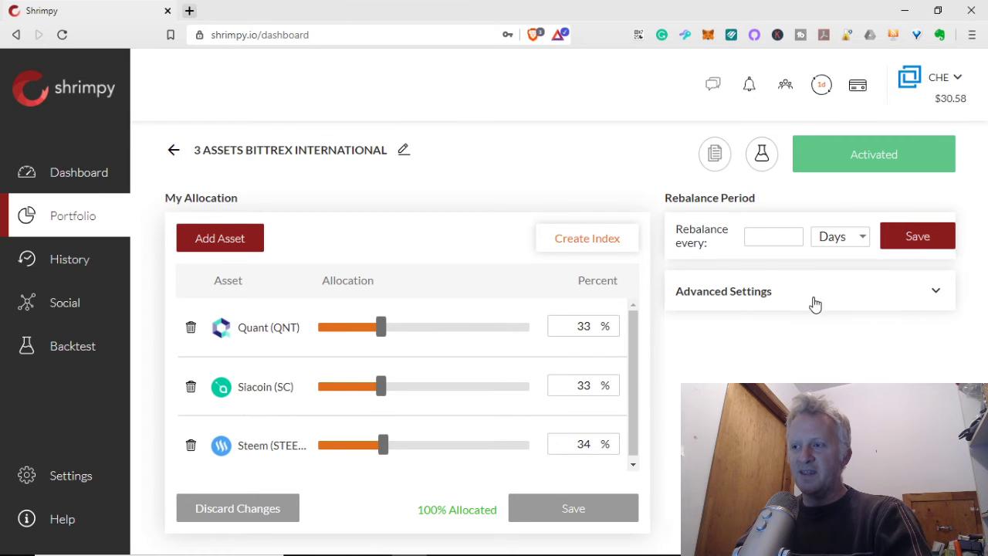
pyautogui.write('1')
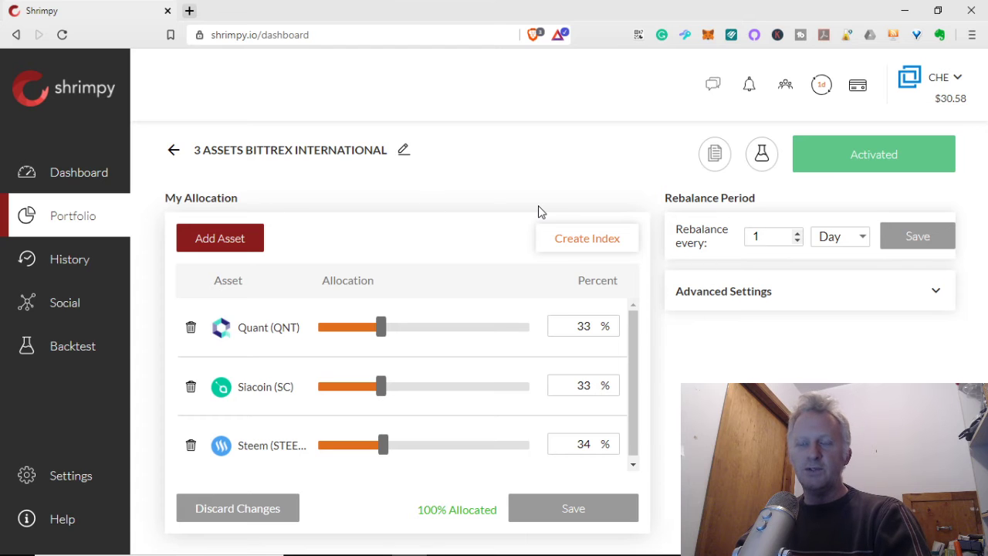
# - View the list of assets available for the portfolio's allocation, and close it without adding any
pyautogui.click(238, 243)
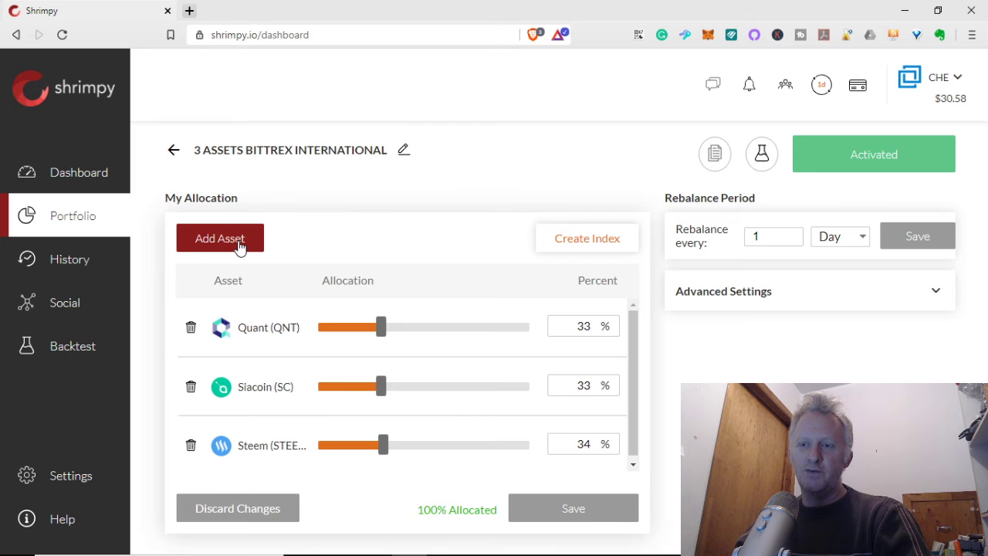
pyautogui.click(221, 248)
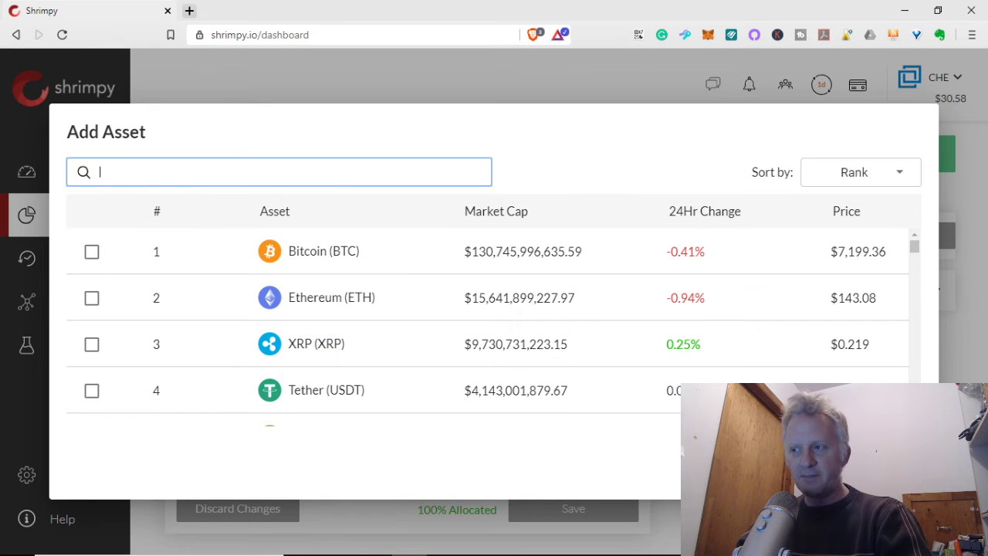
pyautogui.click(692, 464)
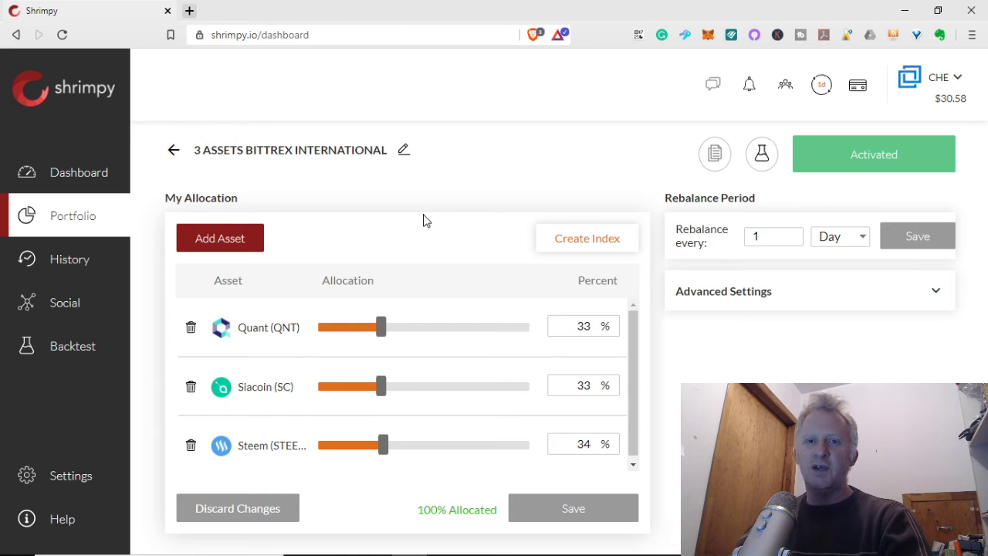
# - Open the three-asset portfolio's backtest, compare its initial, Shrimpy final and holding final values, and close it
pyautogui.click(761, 157)
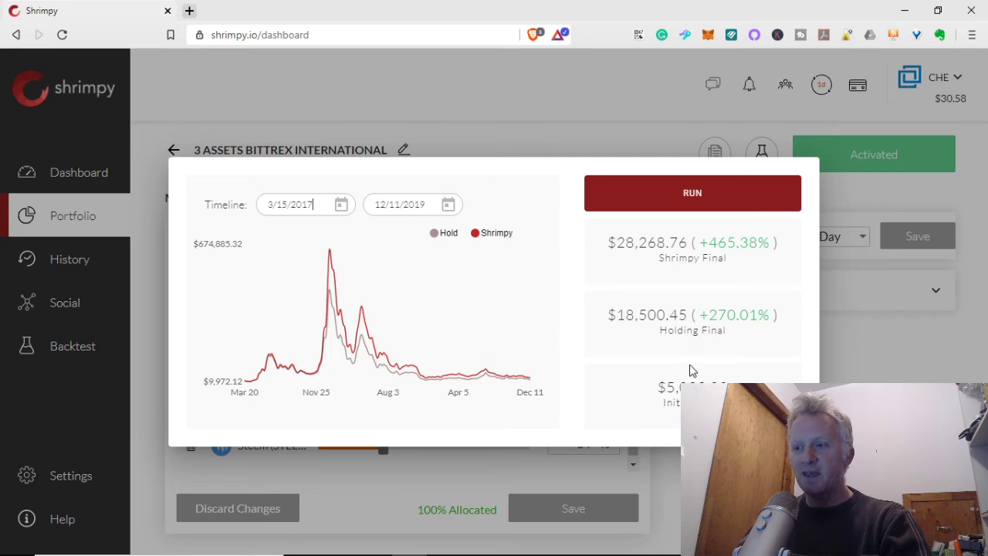
pyautogui.doubleClick(664, 388)
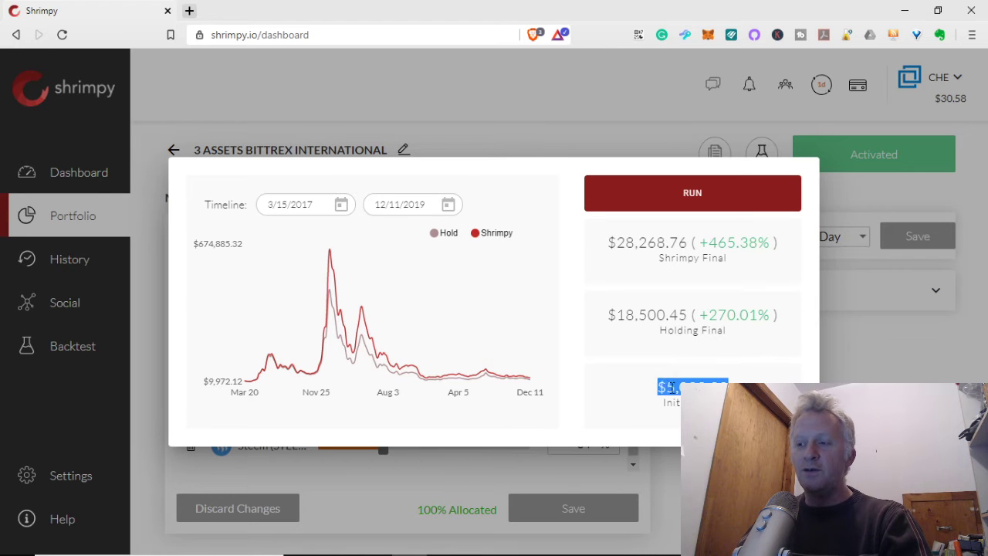
pyautogui.click(664, 388)
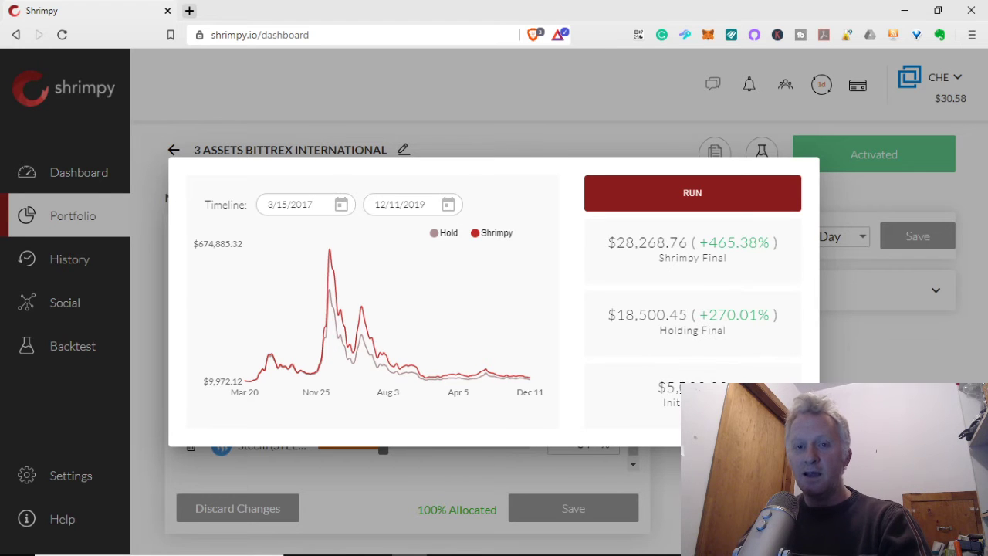
pyautogui.doubleClick(662, 388)
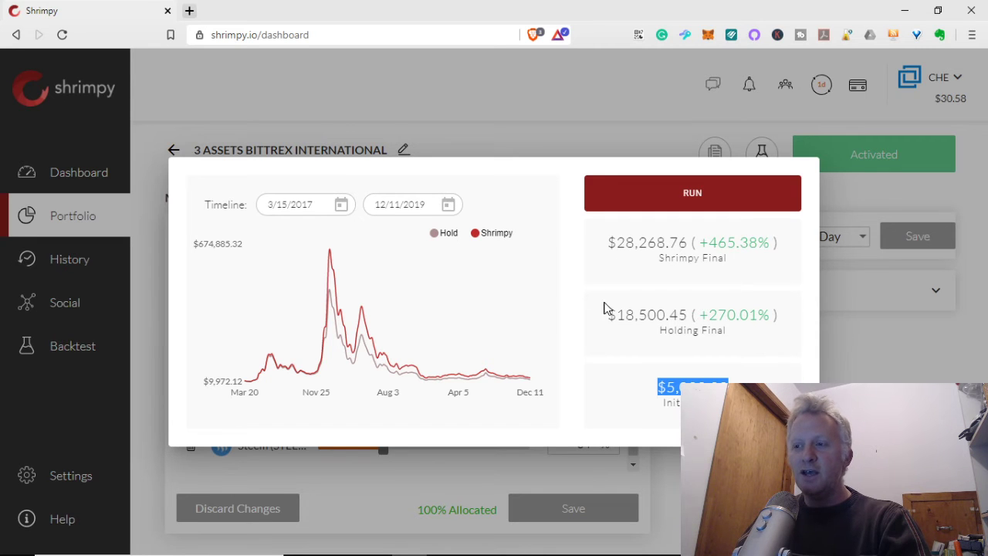
pyautogui.moveTo(611, 243); pyautogui.dragTo(777, 268)
pyautogui.click(777, 267)
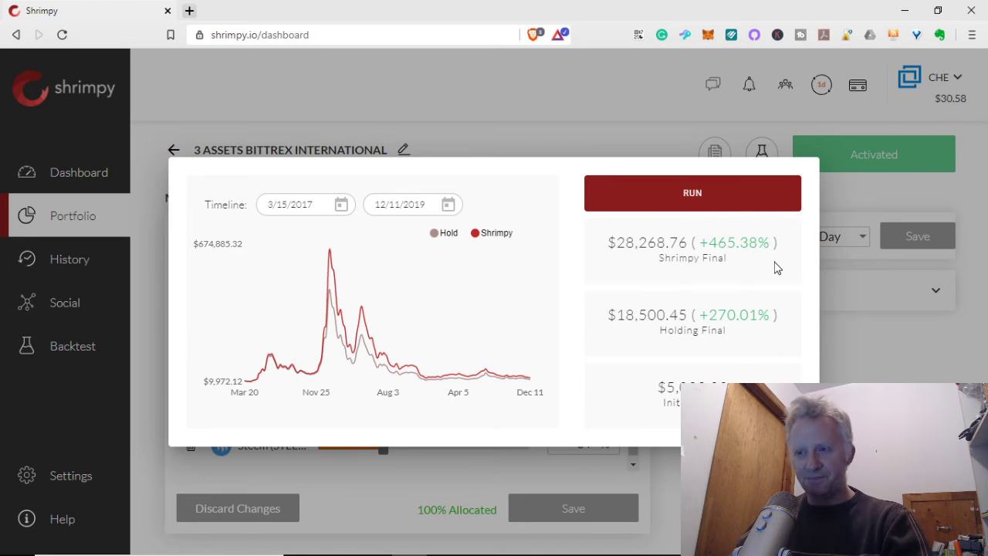
pyautogui.moveTo(728, 268); pyautogui.dragTo(608, 241)
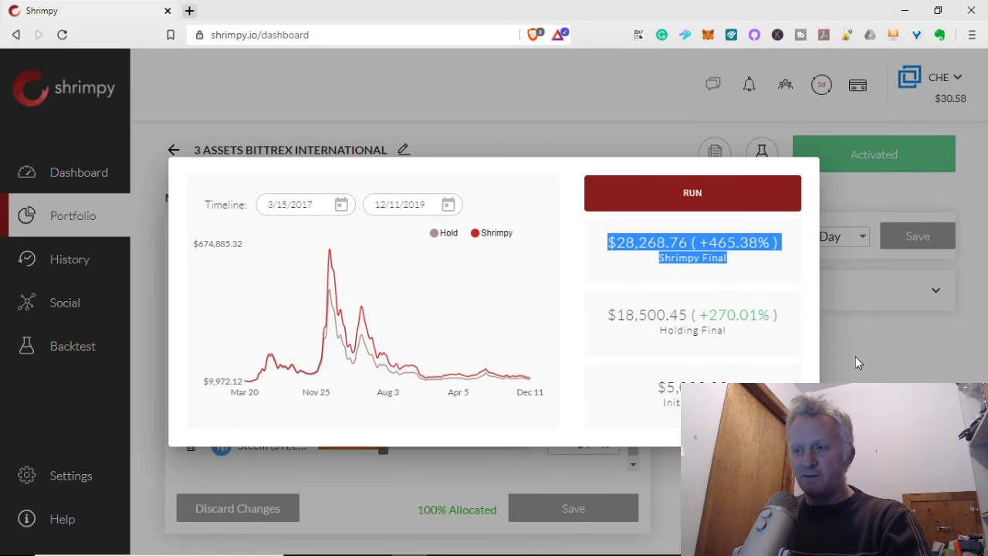
pyautogui.click(861, 378)
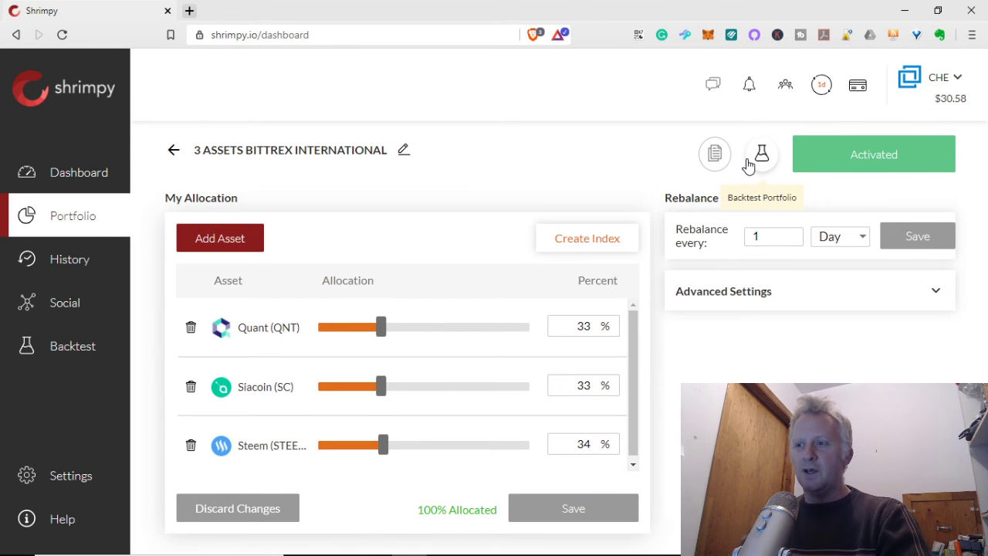
# - Run the portfolio's backtest with the timeline start date set to 1/1/2019, and close the results
pyautogui.click(762, 156)
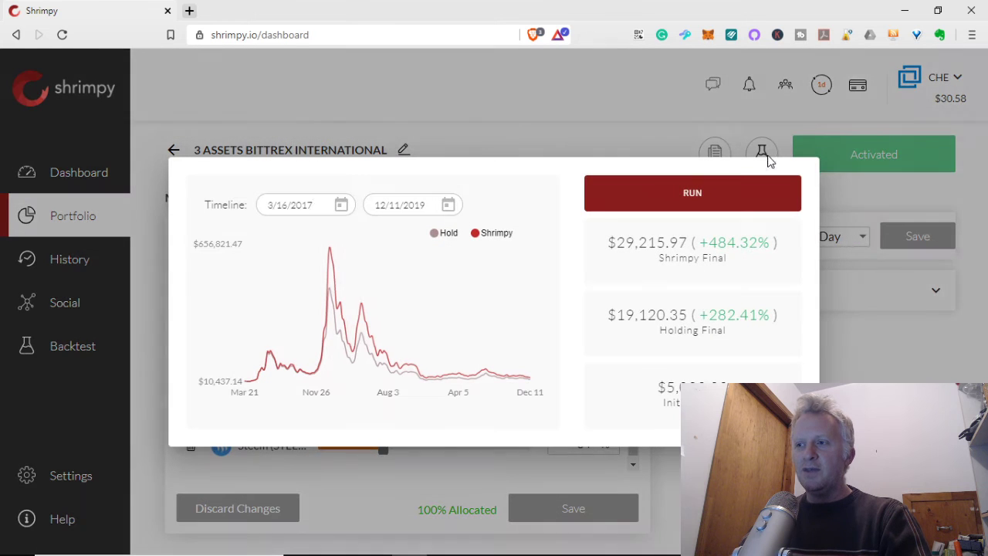
pyautogui.click(340, 207)
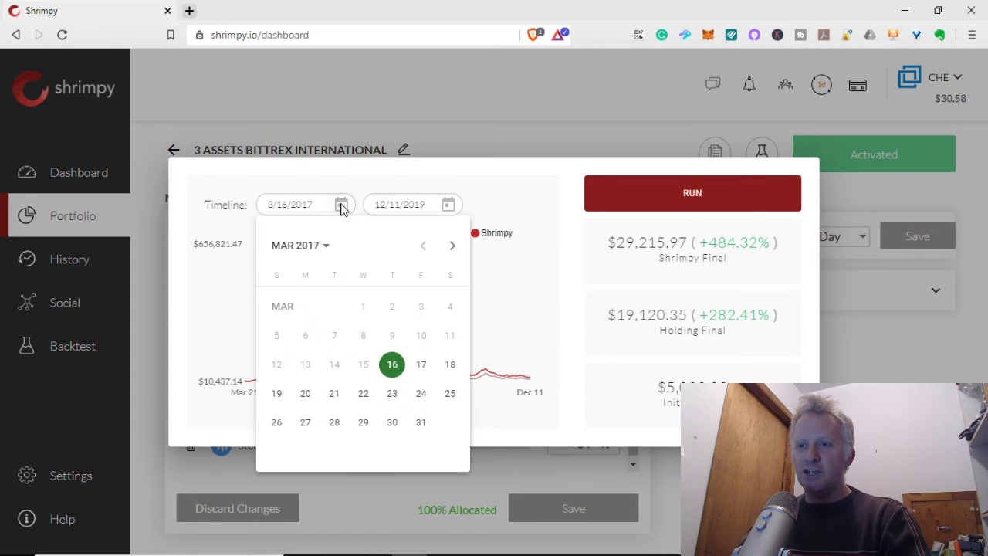
pyautogui.click(452, 246)
pyautogui.click(452, 246)
pyautogui.click(453, 246)
pyautogui.click(452, 247)
pyautogui.click(452, 246)
pyautogui.click(453, 246)
pyautogui.click(452, 246)
pyautogui.click(452, 247)
pyautogui.click(452, 247)
pyautogui.click(452, 247)
pyautogui.click(452, 247)
pyautogui.click(452, 246)
pyautogui.click(422, 247)
pyautogui.click(422, 247)
pyautogui.click(422, 247)
pyautogui.click(453, 247)
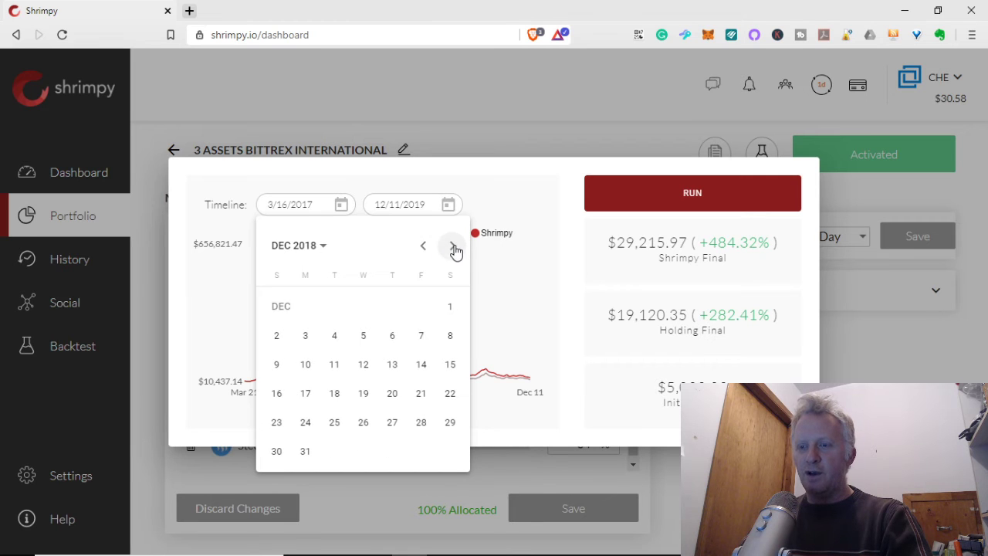
pyautogui.click(454, 247)
pyautogui.click(335, 335)
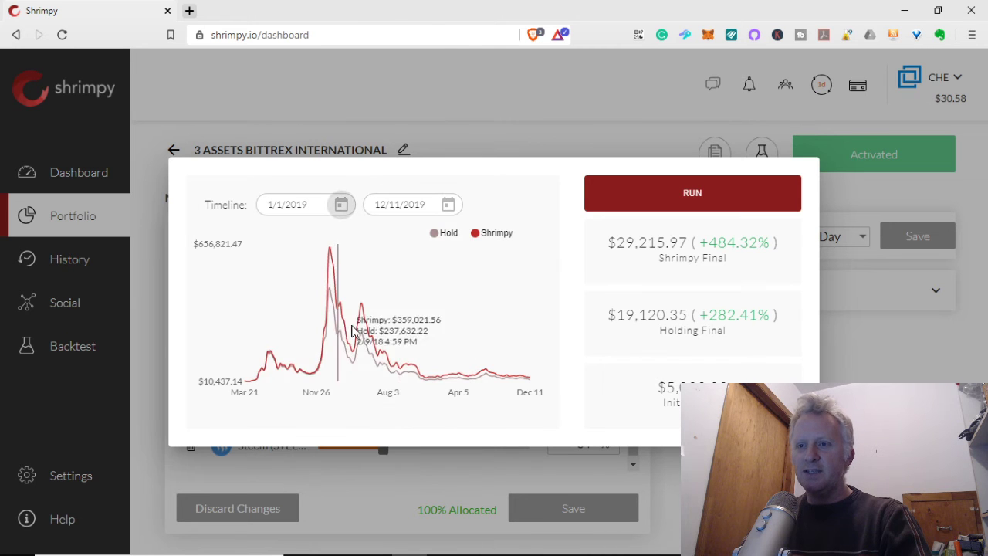
pyautogui.click(651, 201)
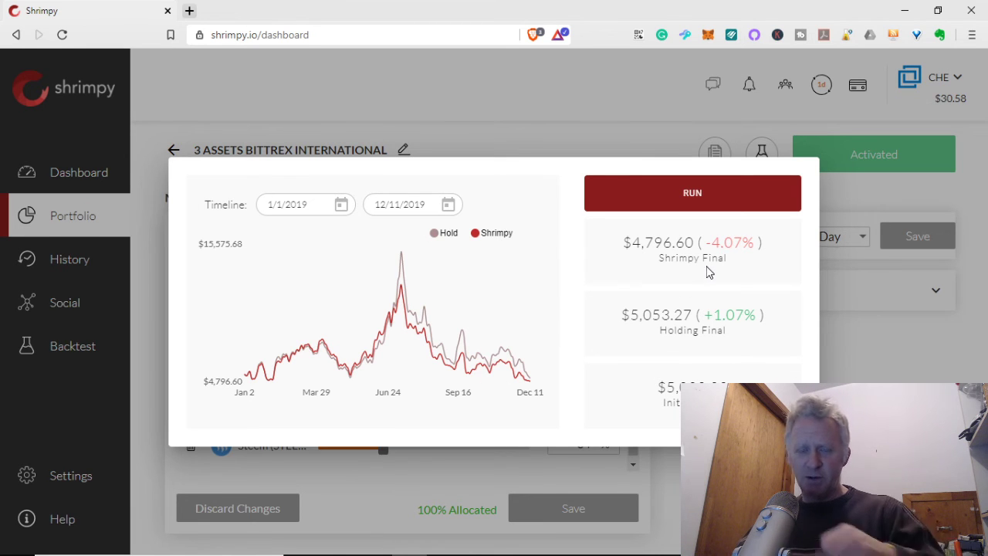
pyautogui.click(849, 352)
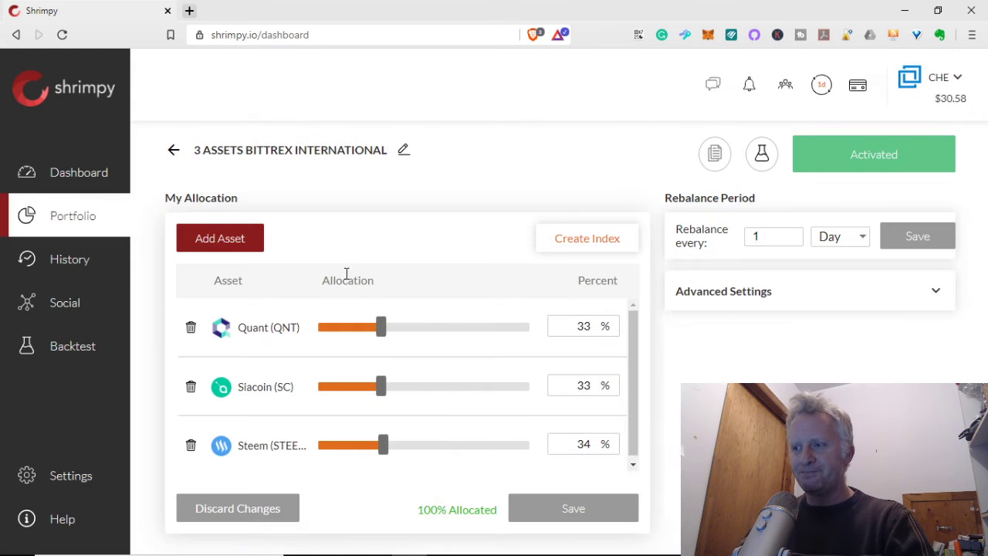
# - Open the account's history and examine the manual and scheduled rebalance records, including the explanation for rebalances without trades
pyautogui.click(68, 267)
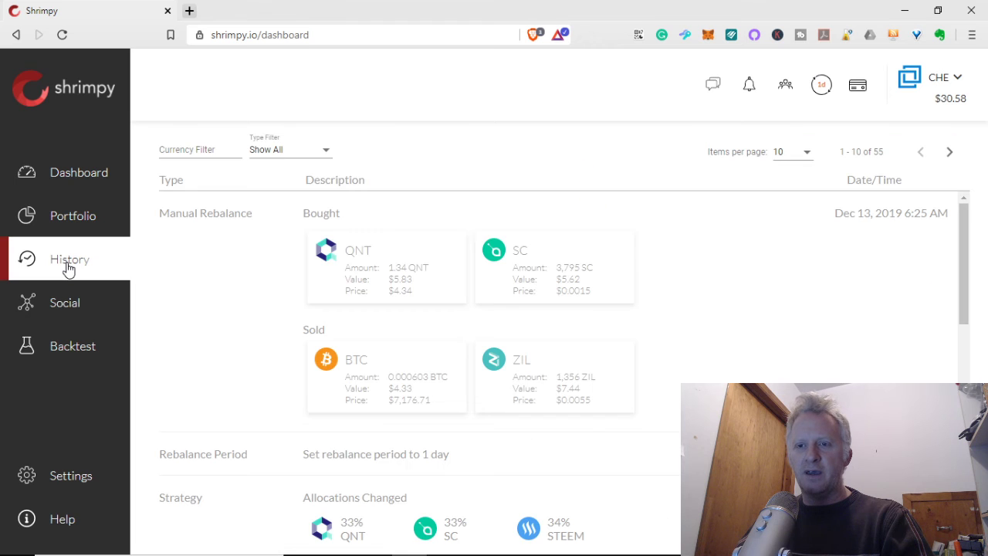
pyautogui.scroll(-5, 213, 290)
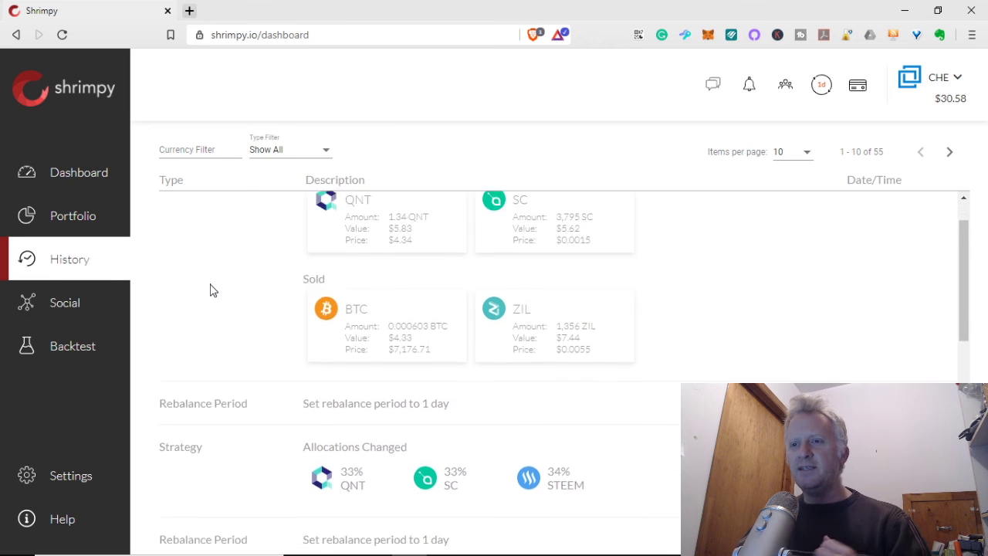
pyautogui.scroll(-2, 211, 285)
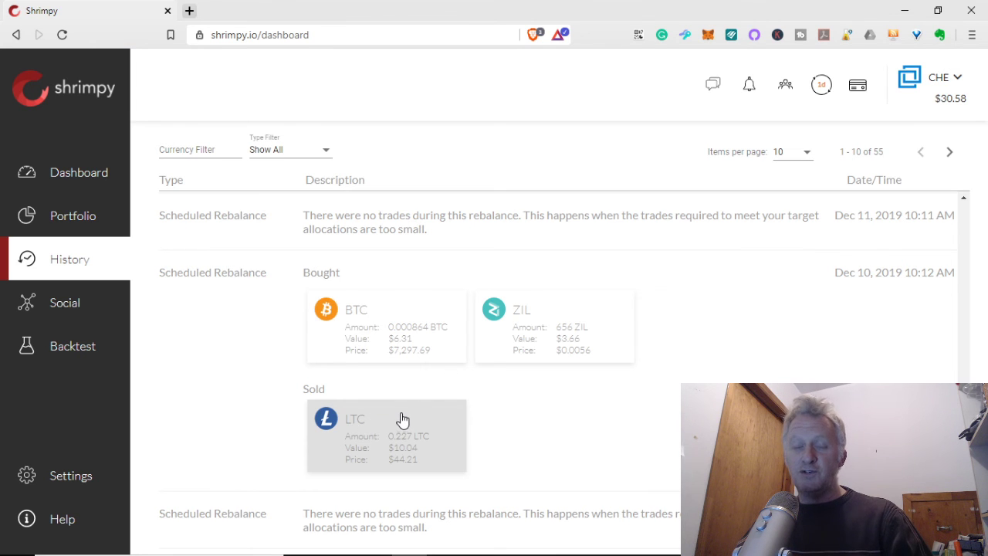
pyautogui.scroll(3, 402, 419)
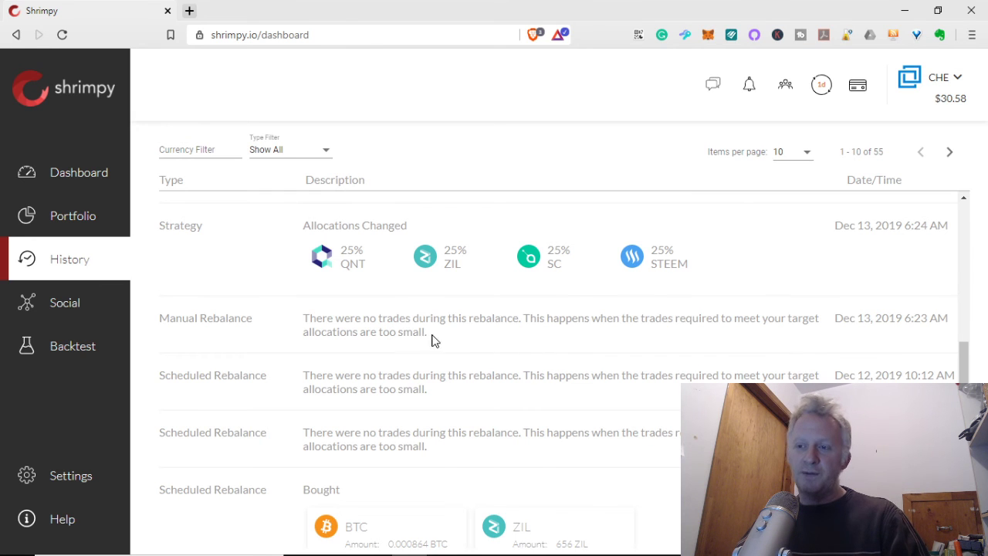
pyautogui.moveTo(429, 333); pyautogui.dragTo(338, 330)
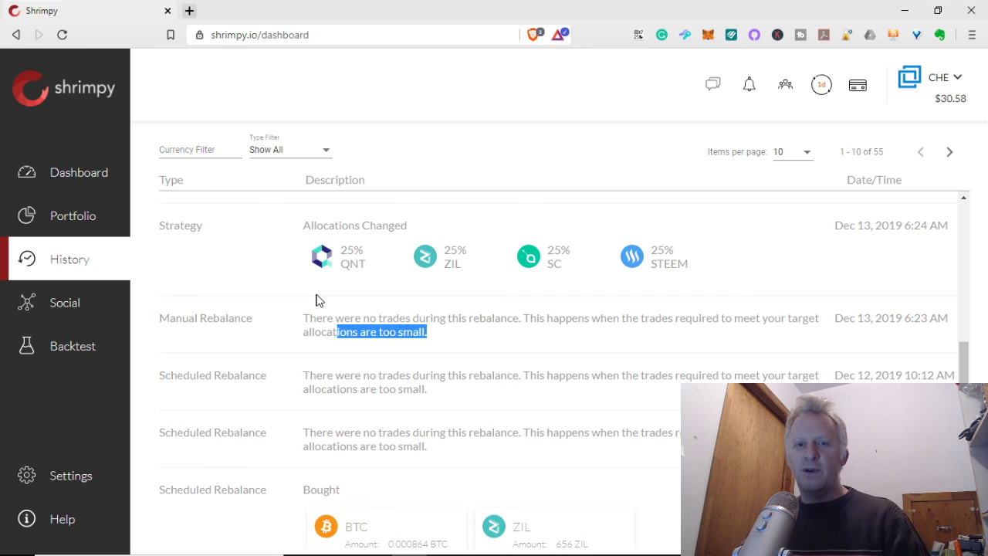
# - Review the Dec 13, 2019 strategy allocation changes and the assets bought and sold in the latest manual rebalance
pyautogui.scroll(1, 311, 330)
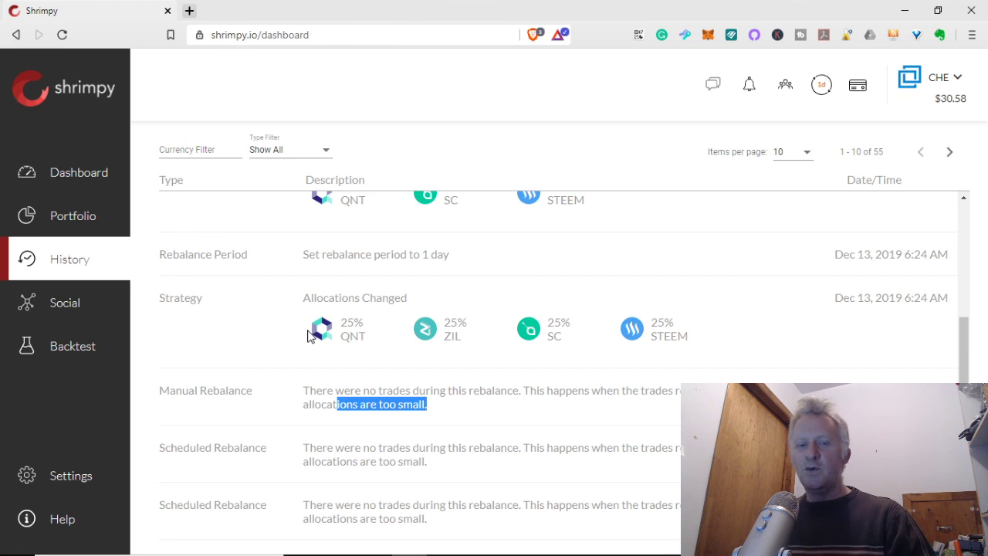
pyautogui.scroll(2, 301, 291)
pyautogui.scroll(-1, 303, 291)
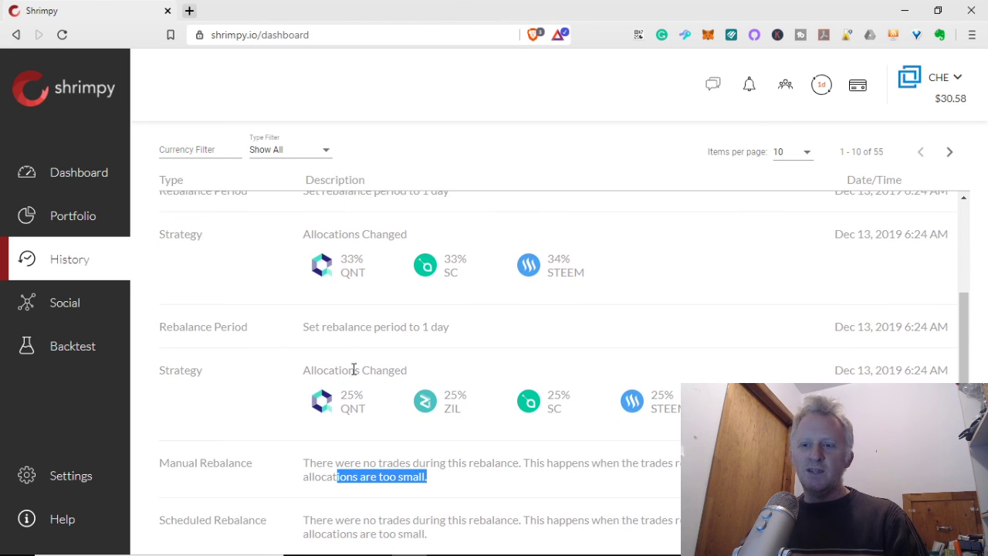
pyautogui.click(298, 353)
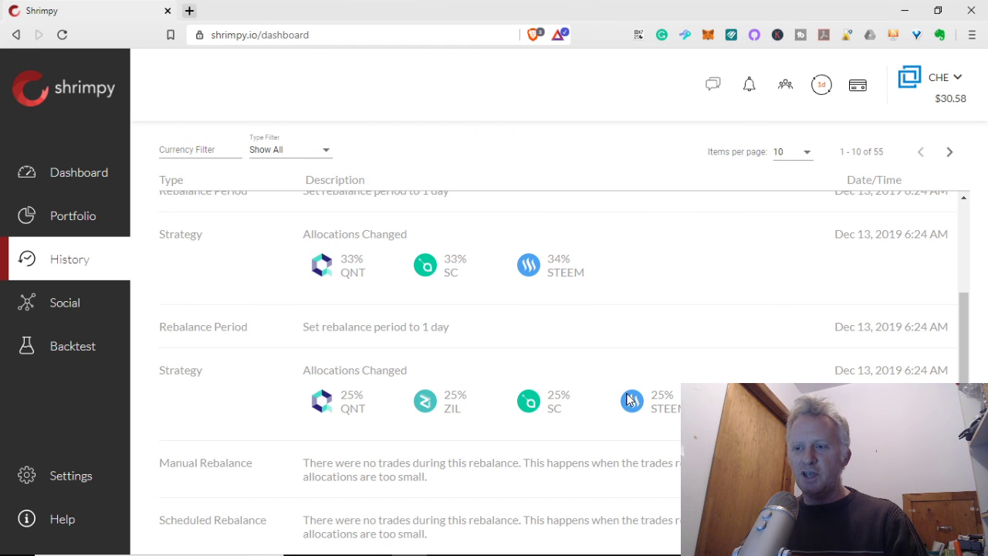
pyautogui.scroll(2, 488, 292)
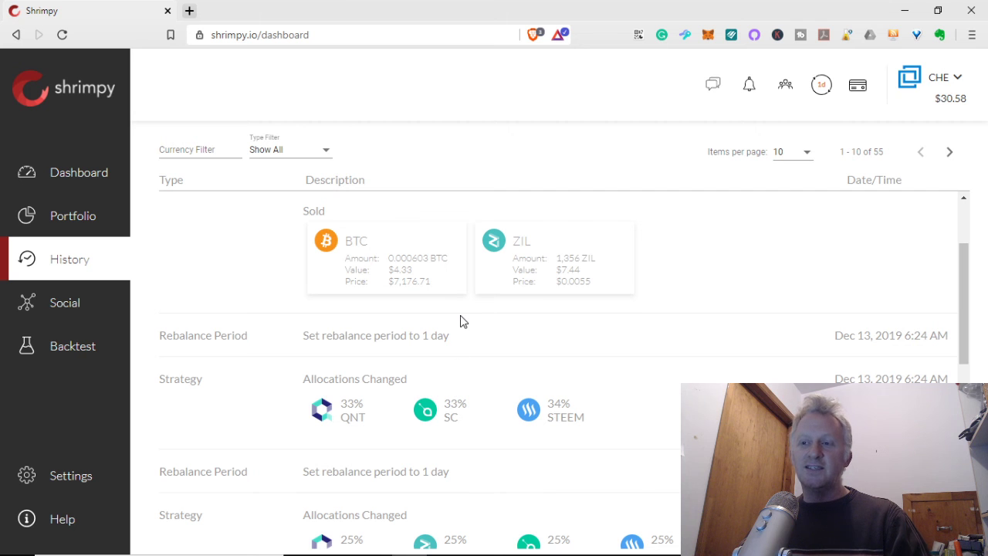
pyautogui.scroll(2, 448, 336)
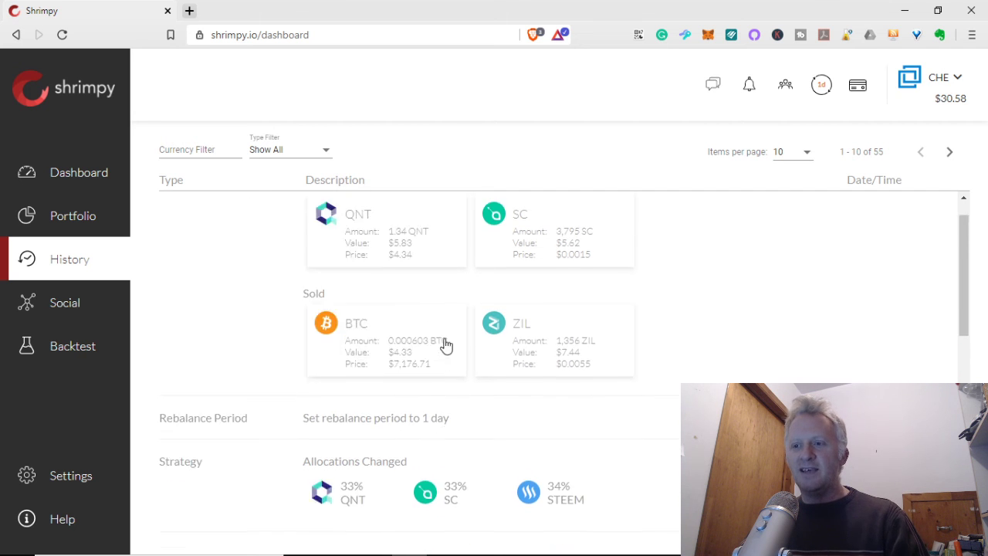